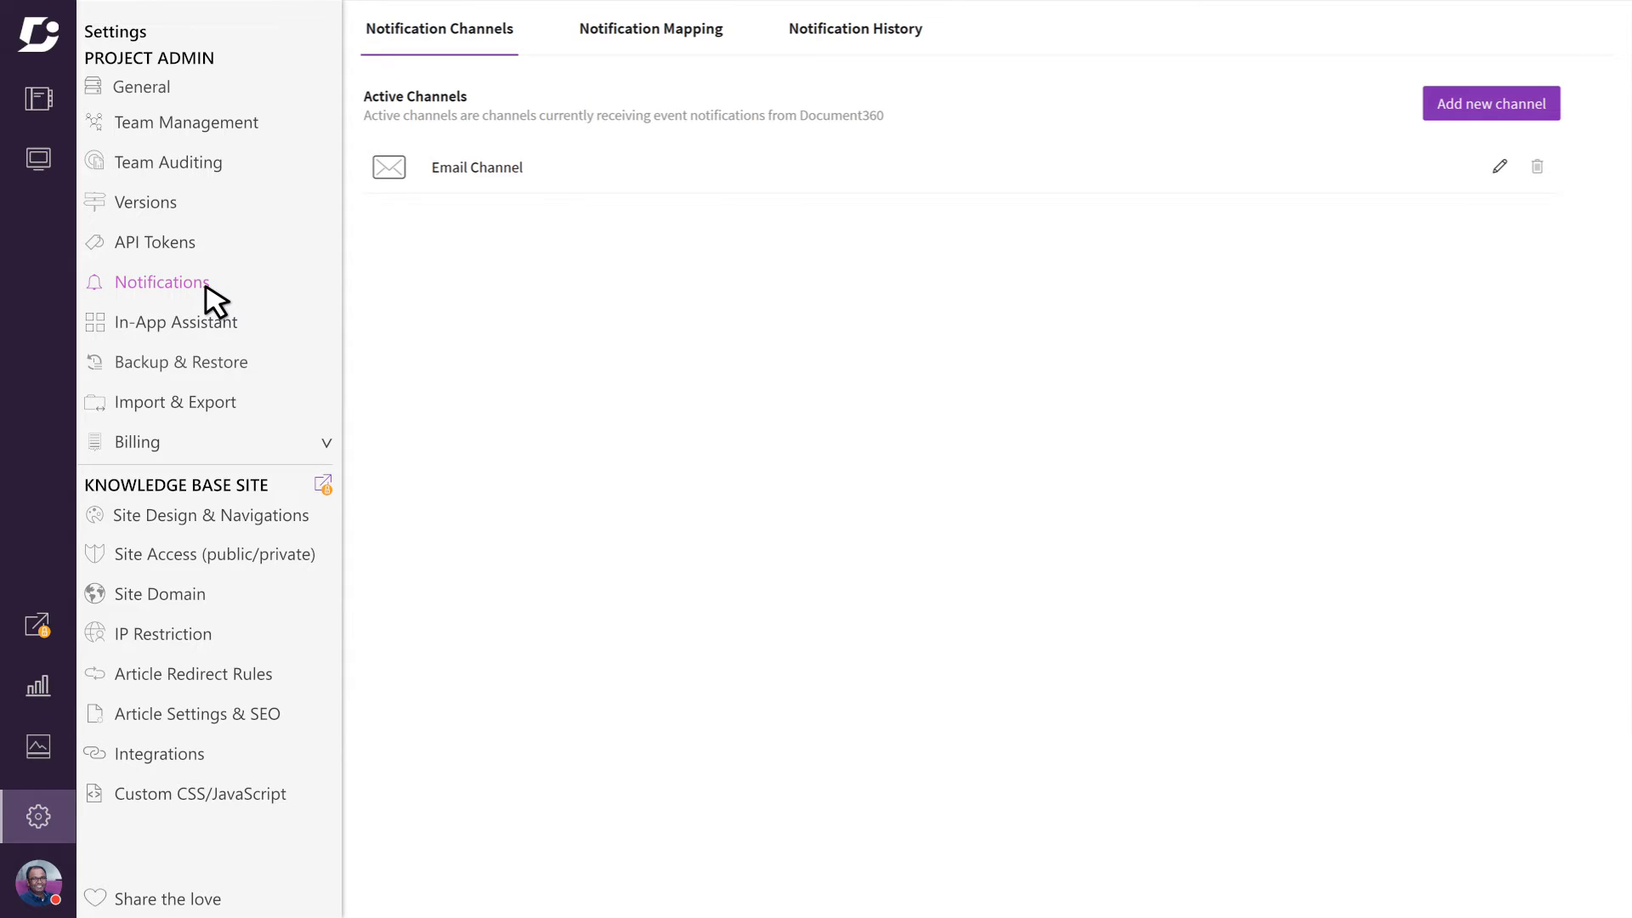
Step: Name the channel 'Email Channel', enter To, CC and BCC recipient addresses, save, and list available channel types
click(1501, 168)
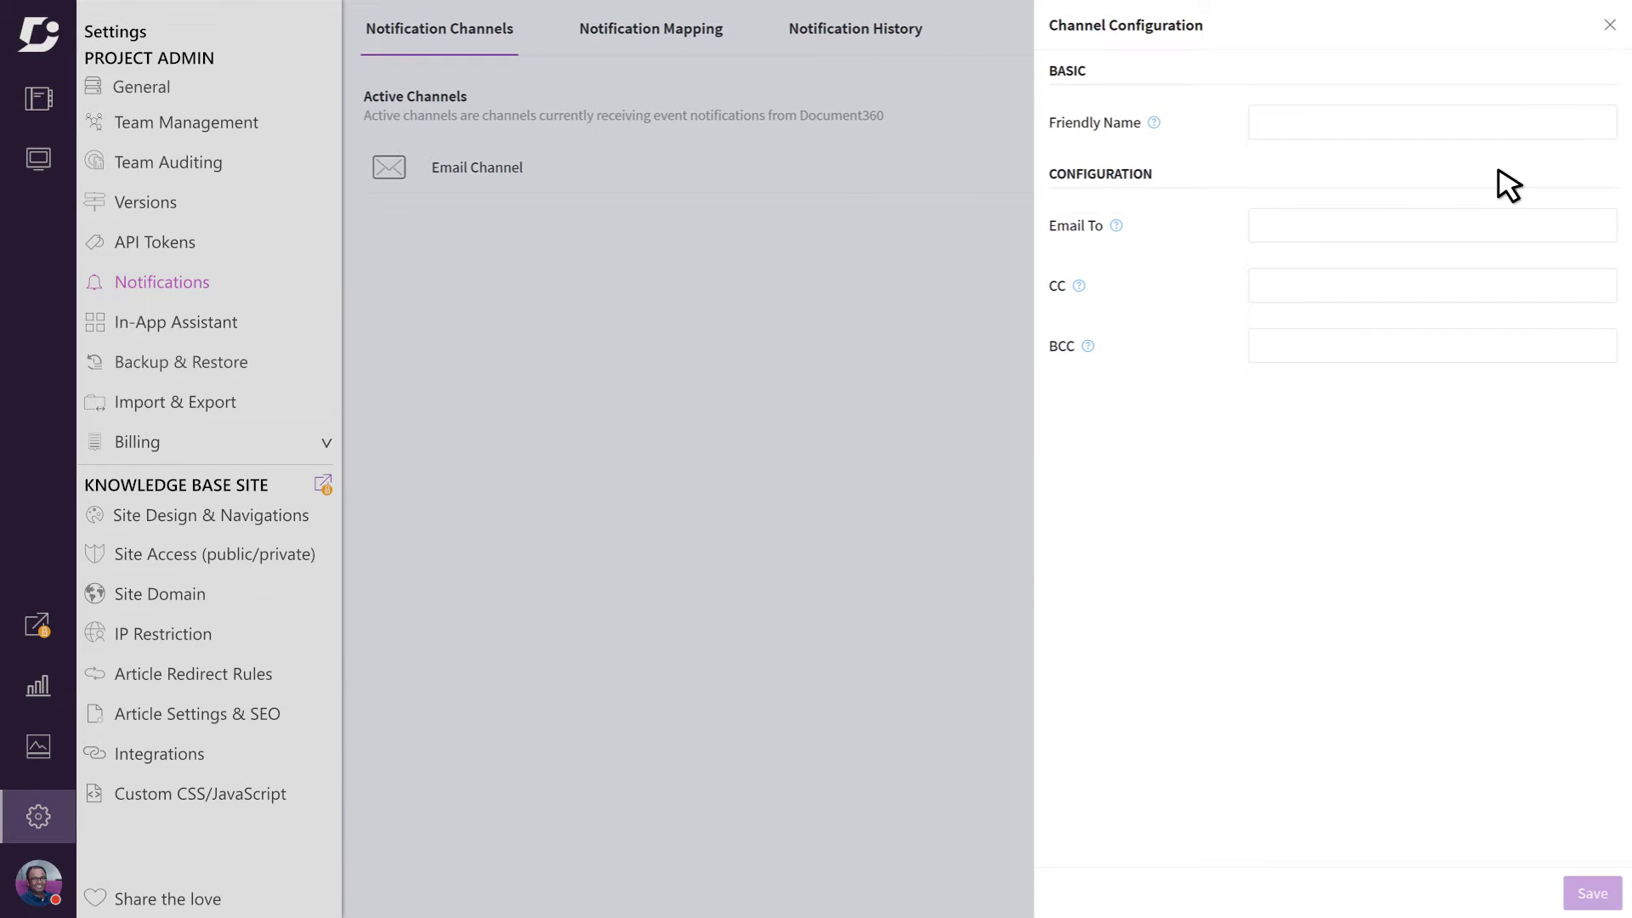
click(1264, 131)
text(Email Channel)
key(Tab)
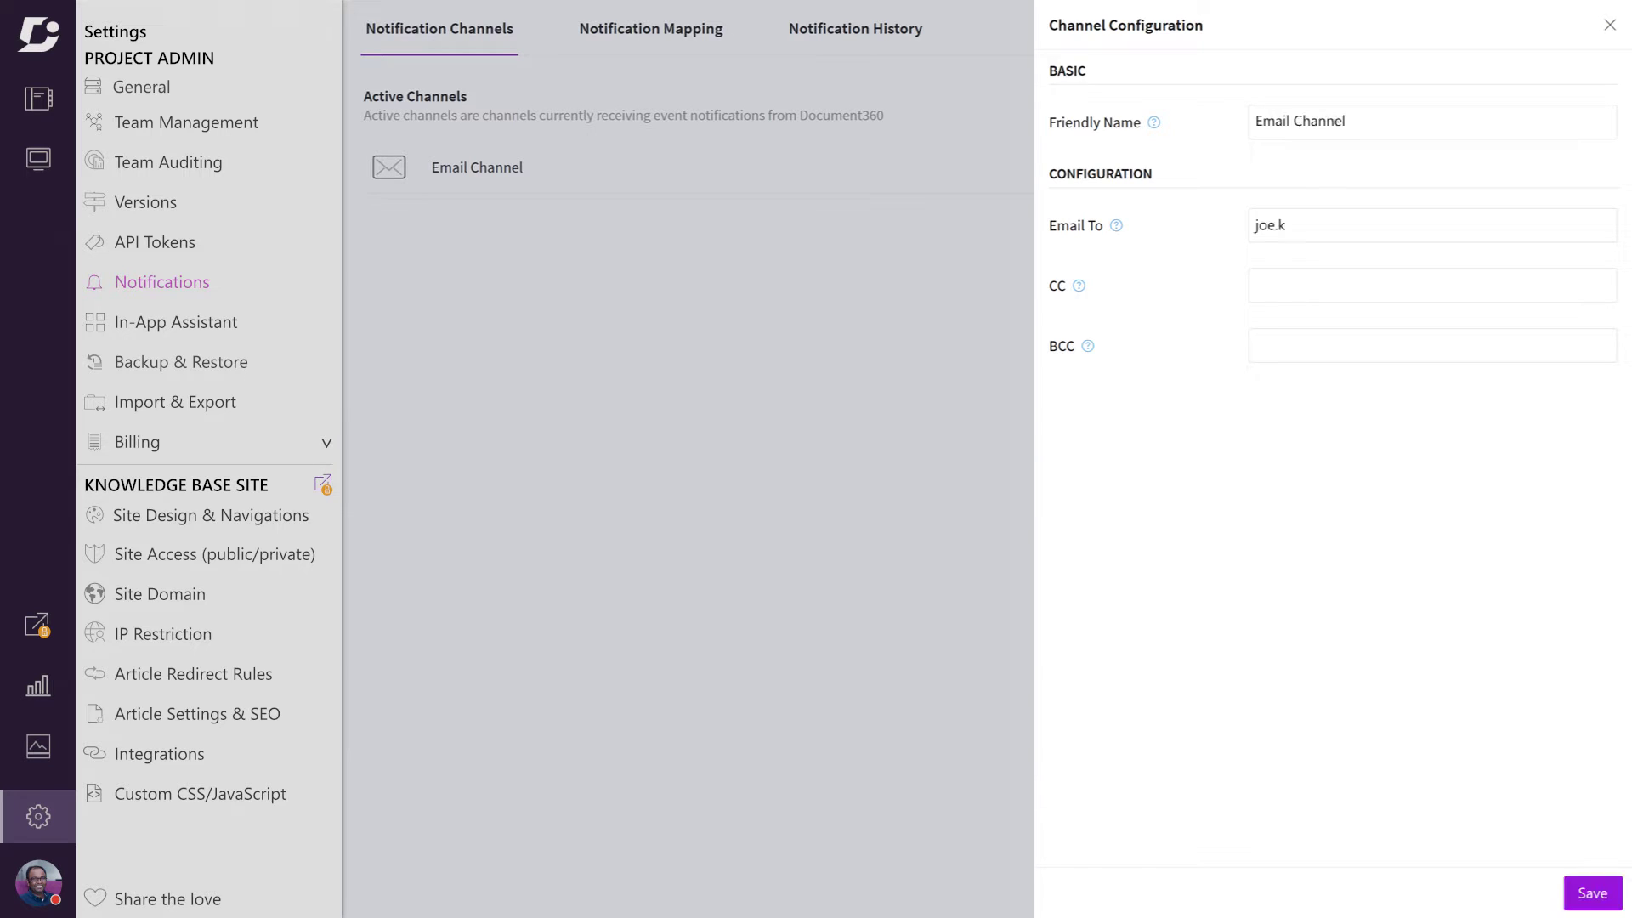
key(Tab)
key(Tab)
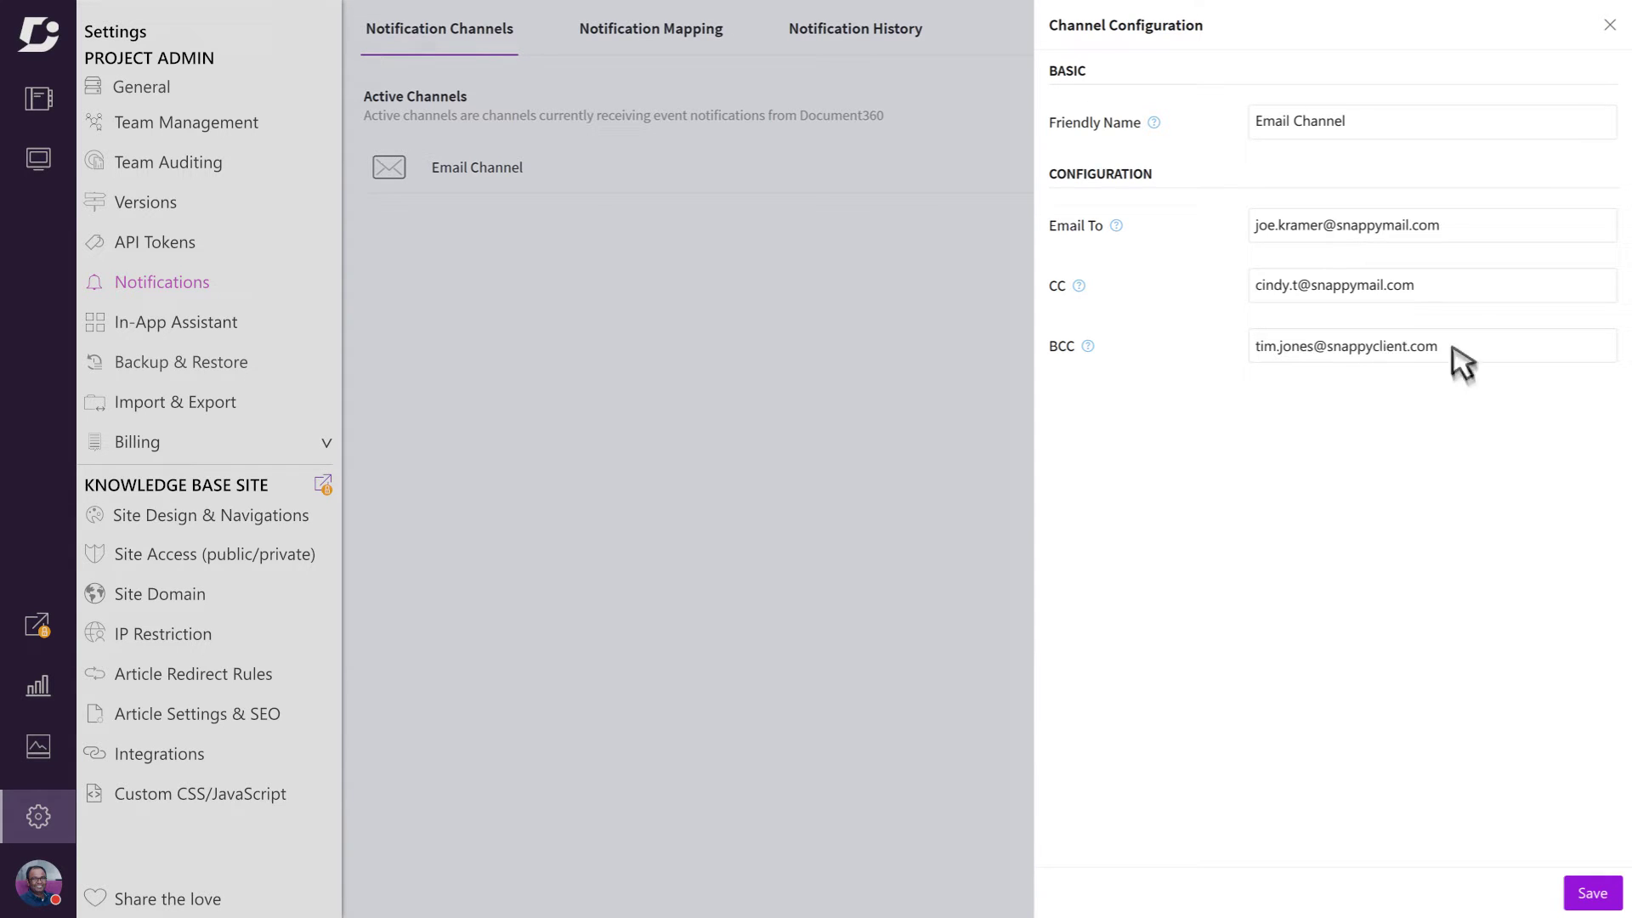
click(1591, 893)
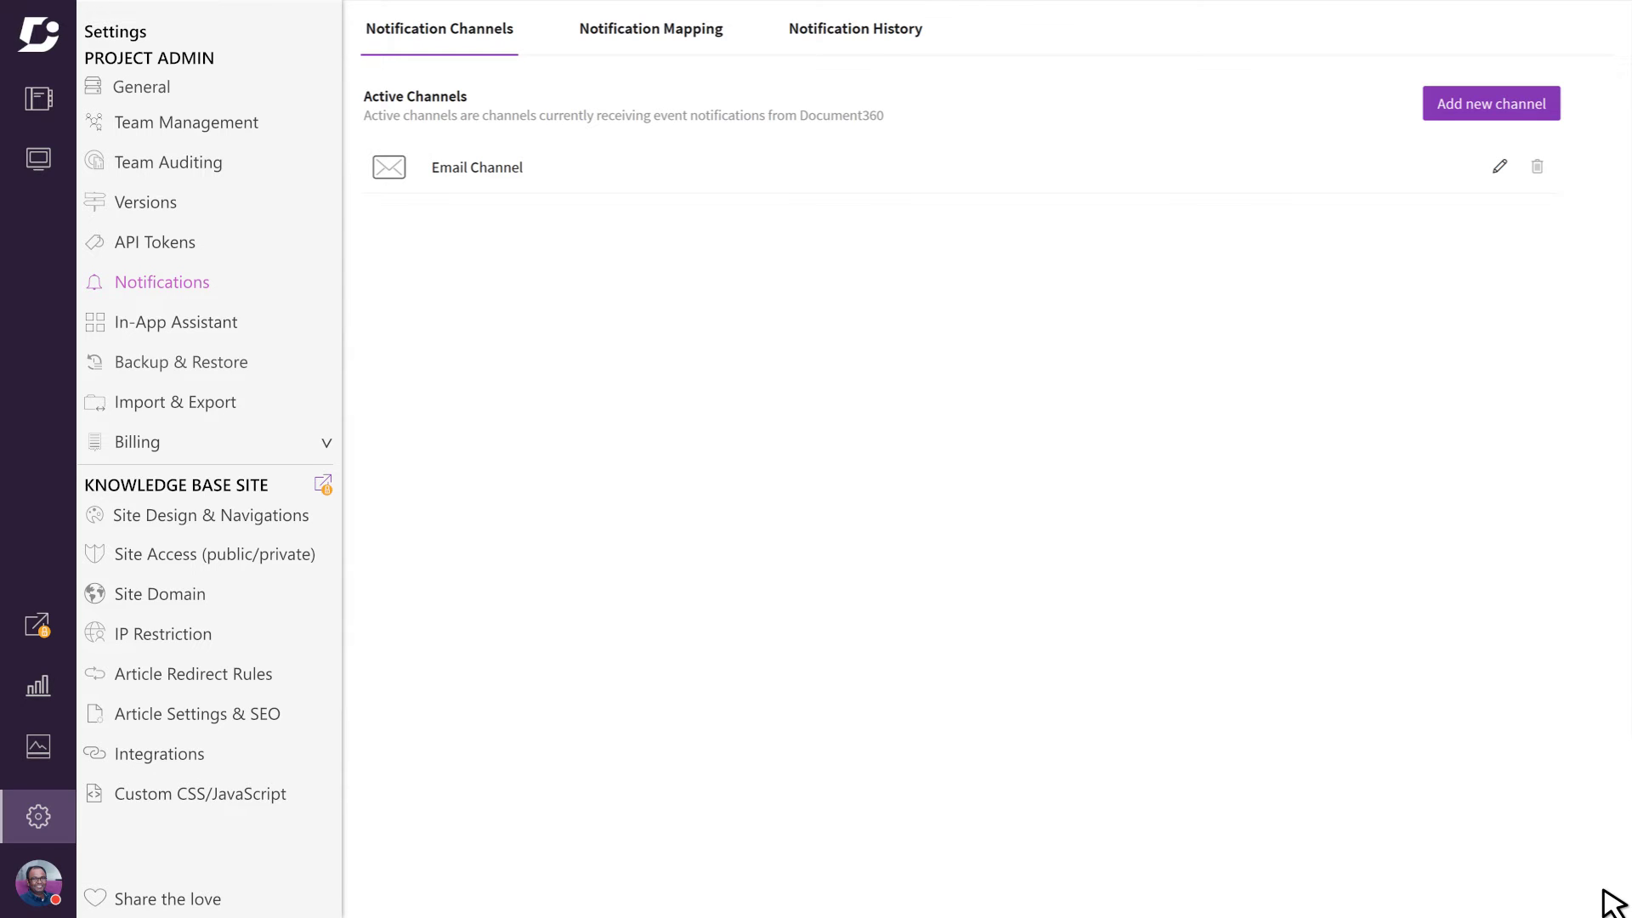
click(1525, 114)
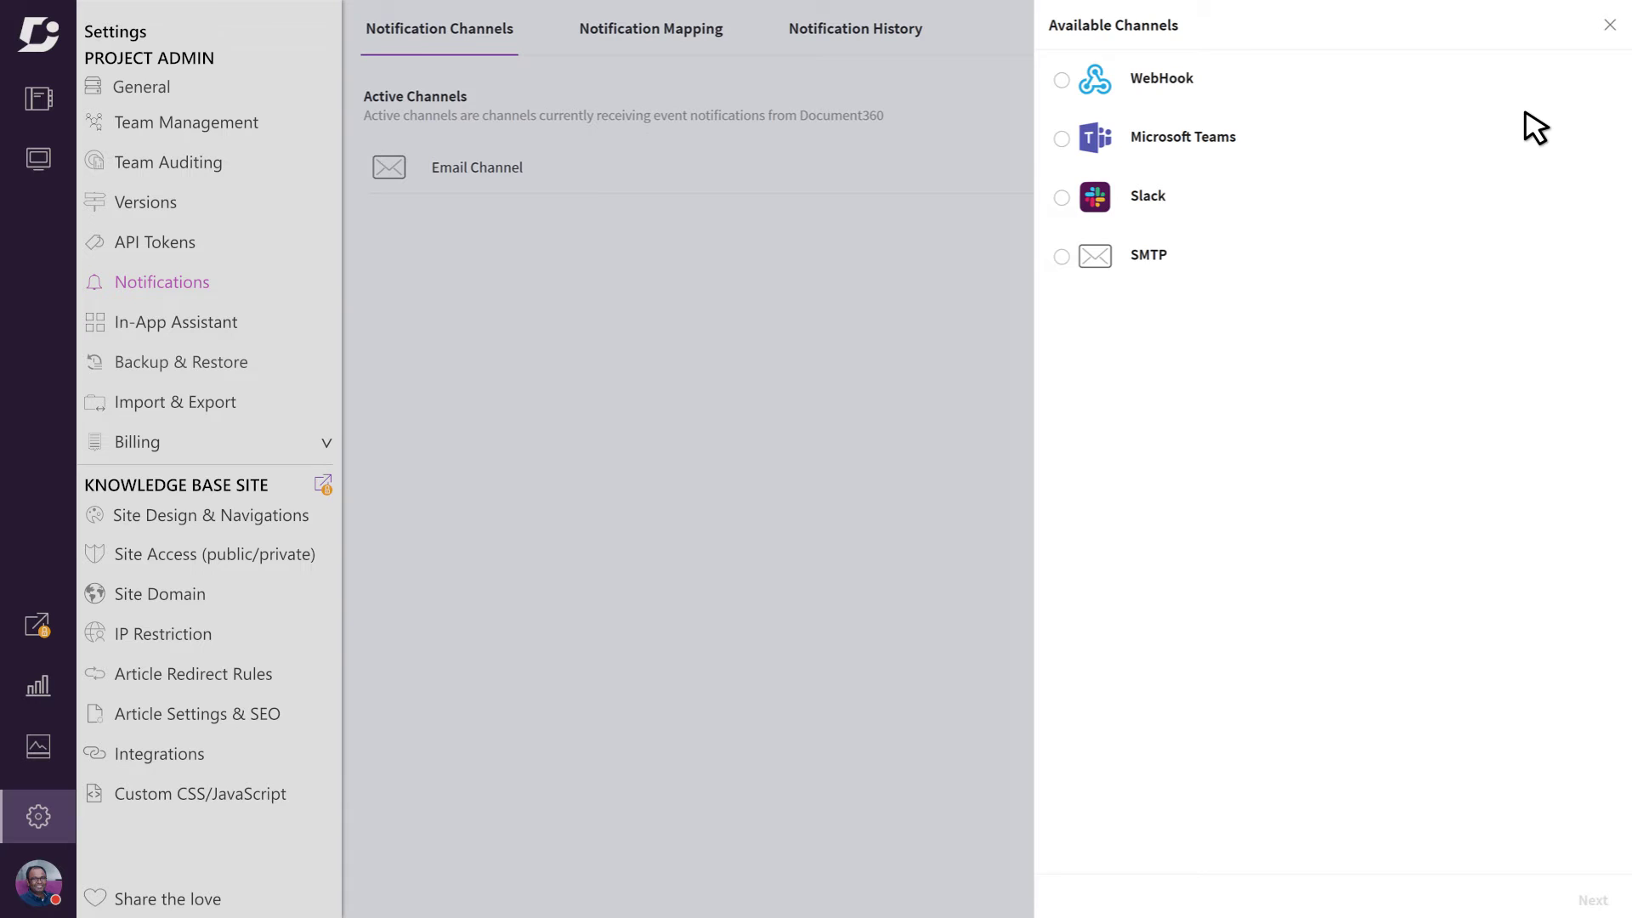
Step: Close the channel list and review the expanded Documentation Editor events under Notification Mapping
click(1609, 26)
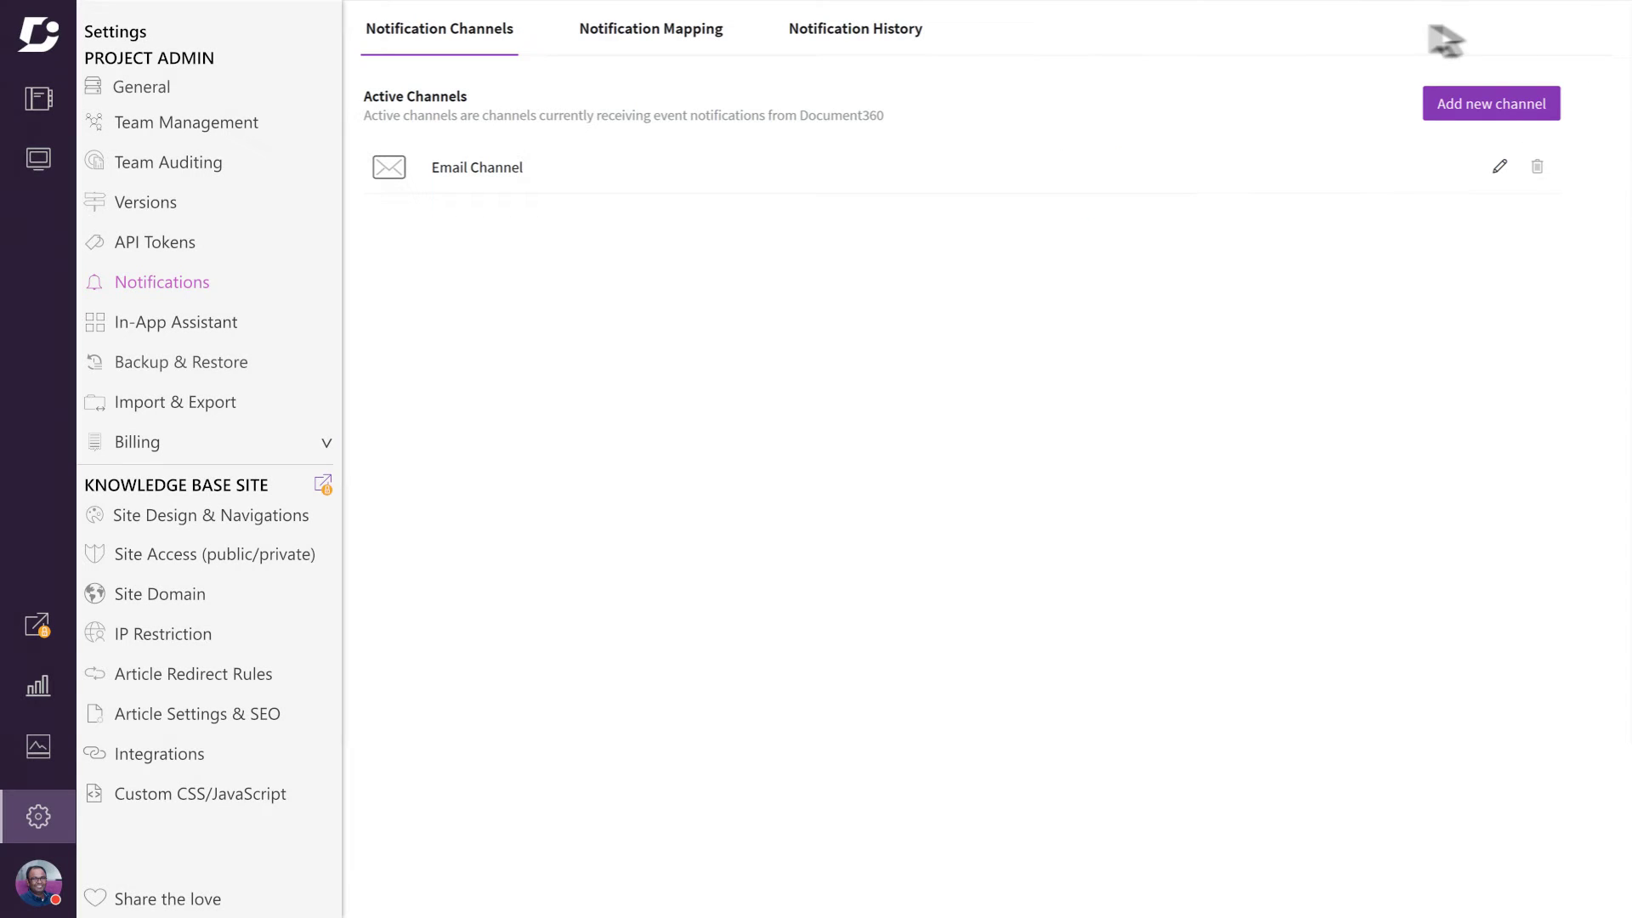
click(678, 43)
click(1543, 253)
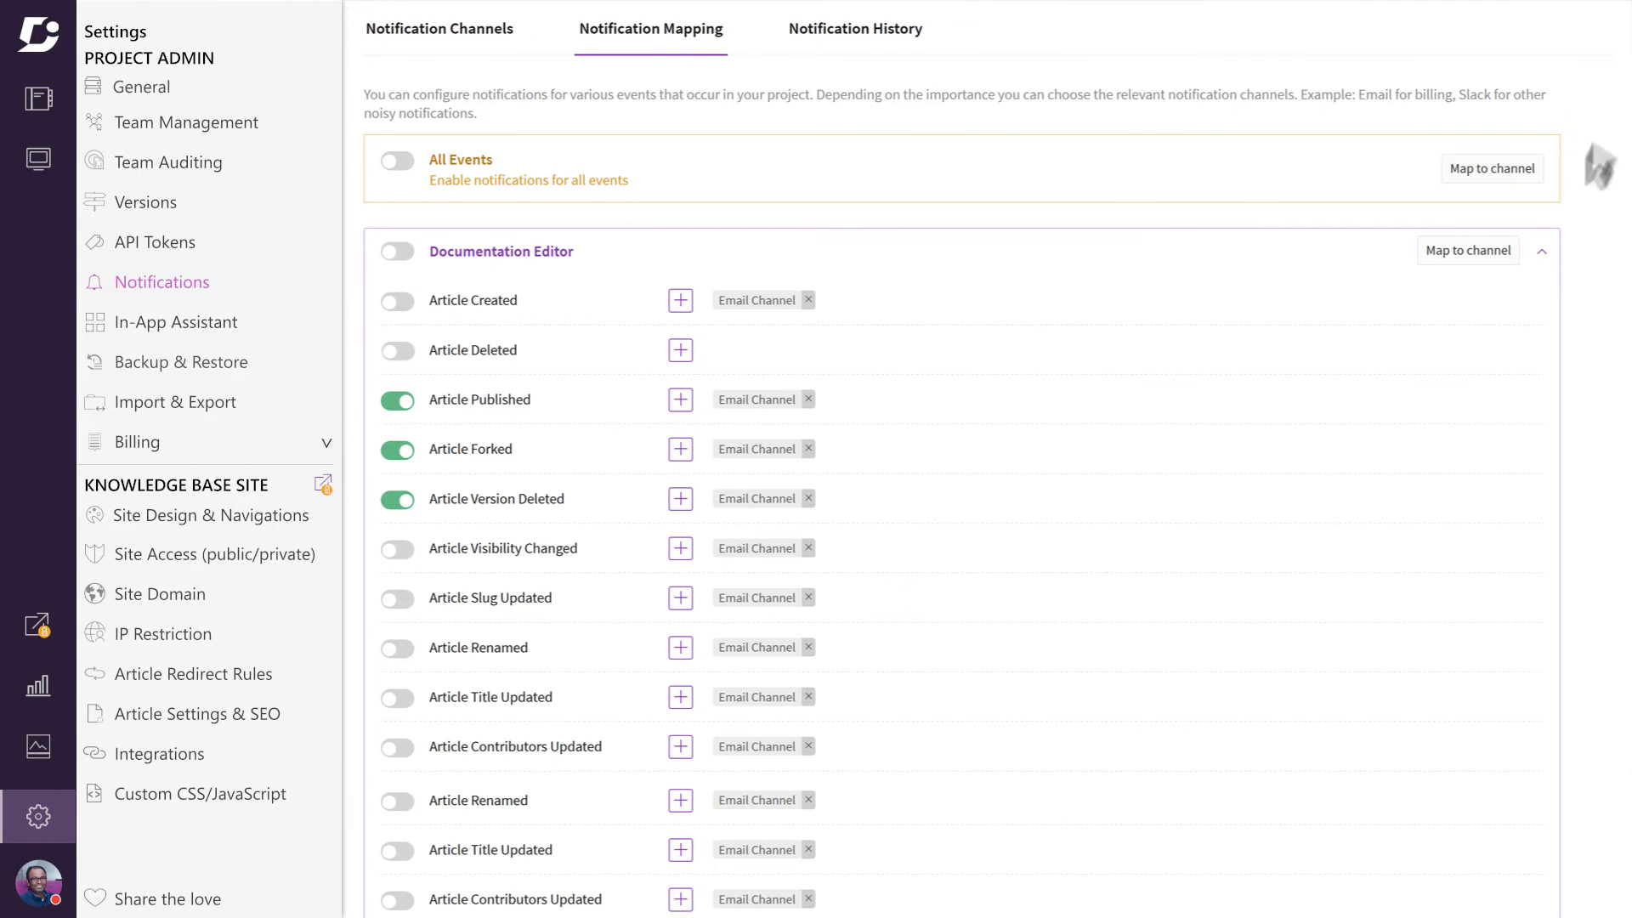
scroll(1614, 201, down, 6)
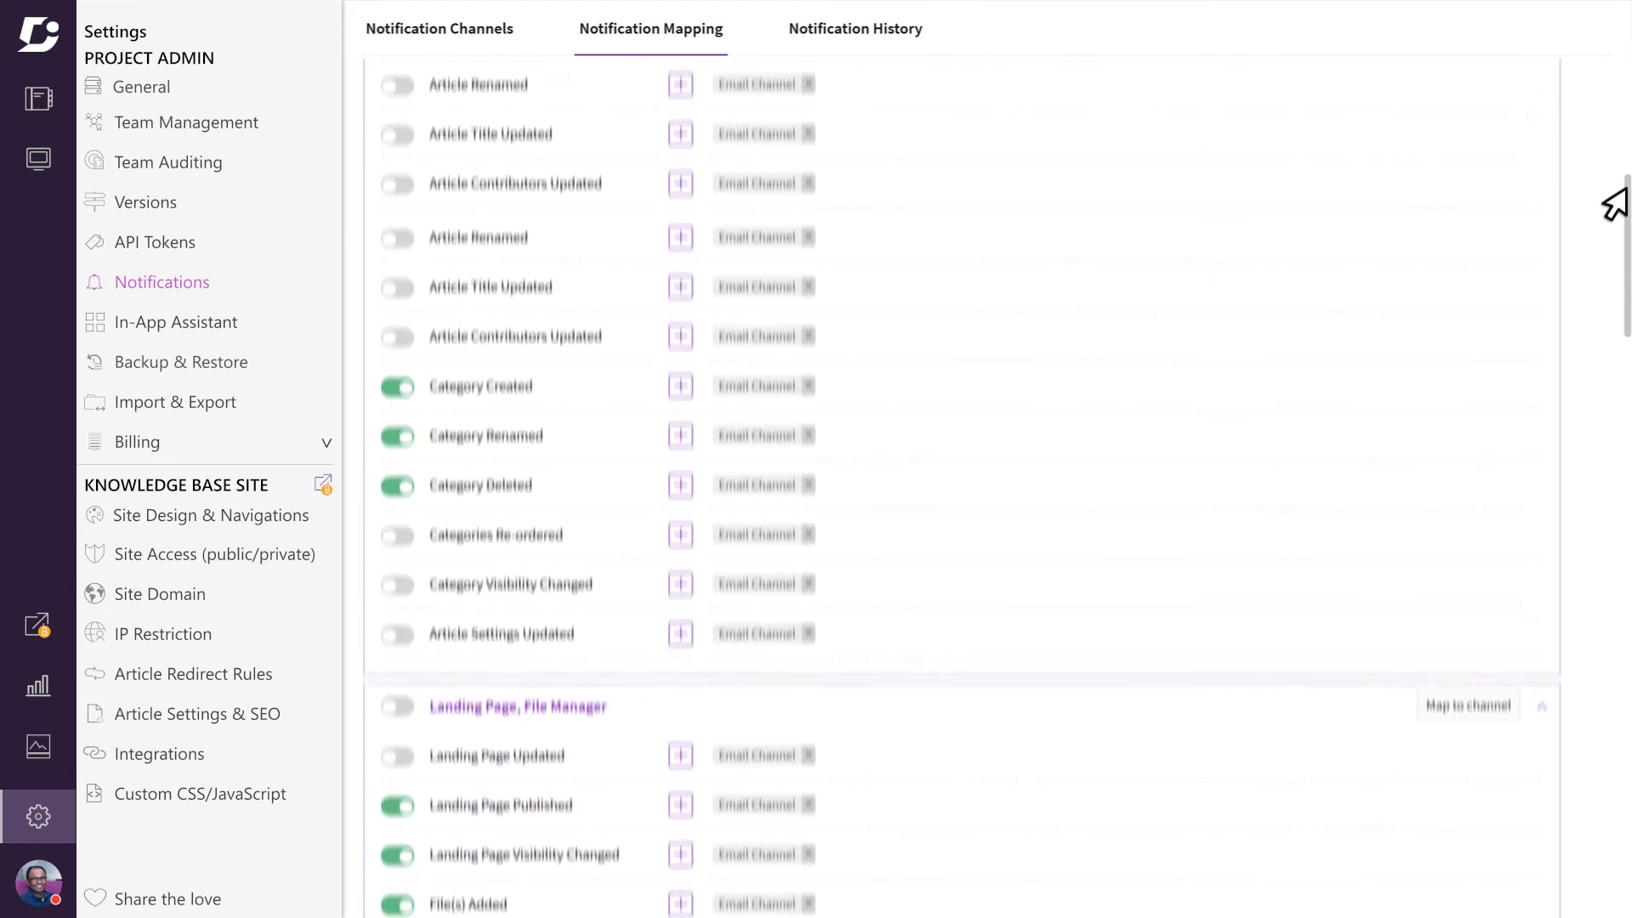
drag(1614, 205, 1614, 85)
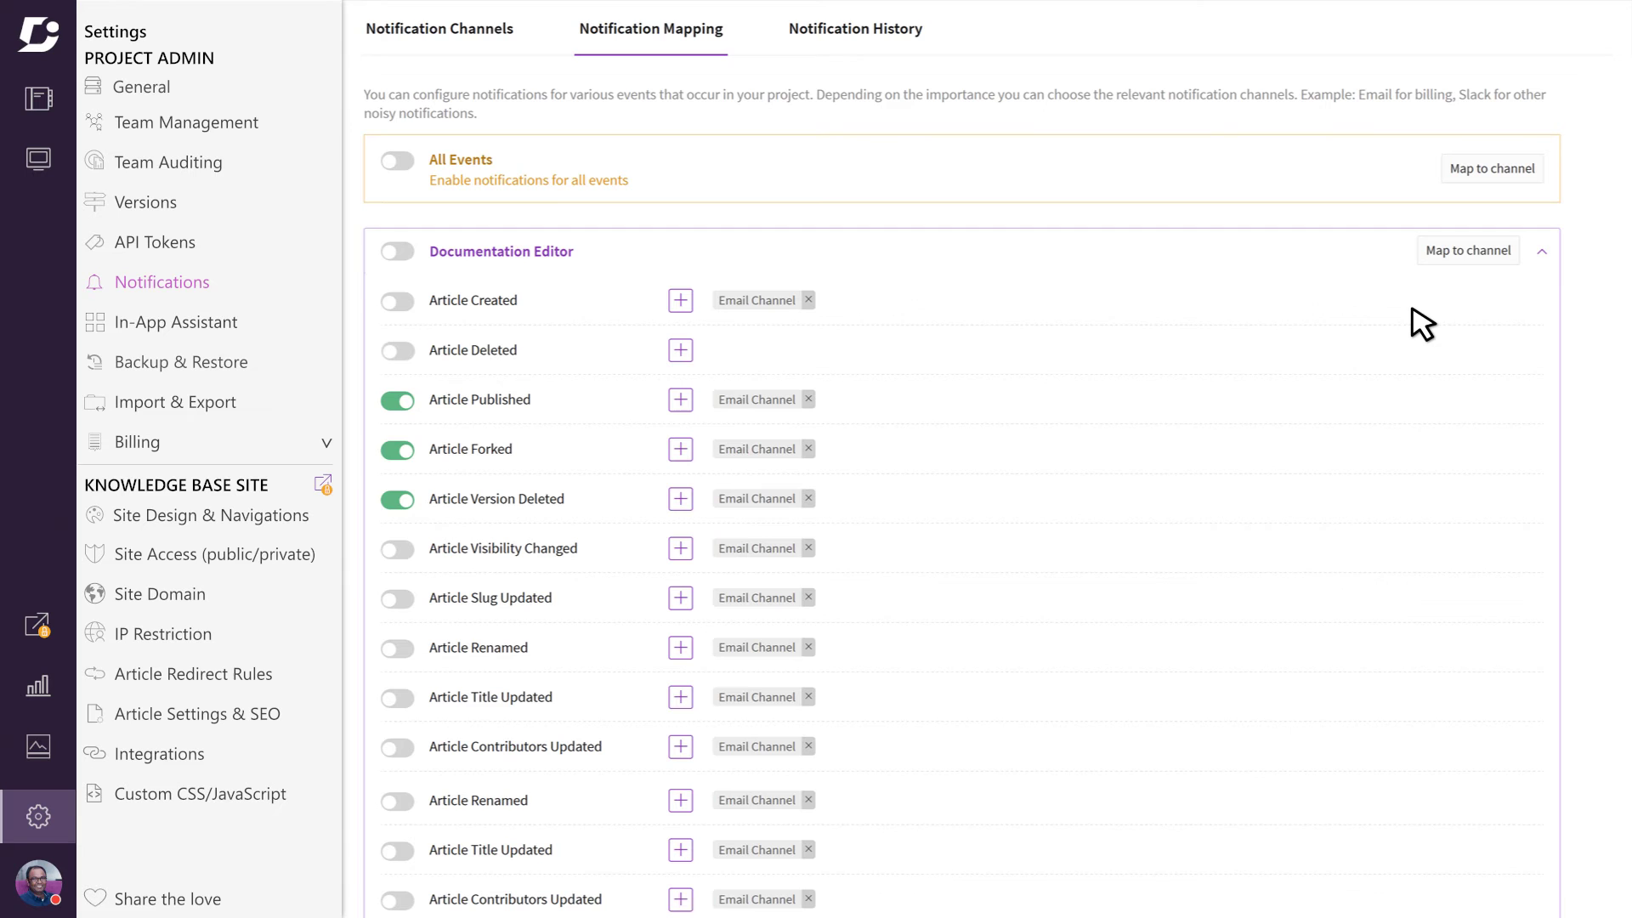
Step: Turn off Article Published, Forked, Version Deleted and Category Created, Renamed, Deleted notifications
click(396, 400)
click(396, 451)
click(397, 501)
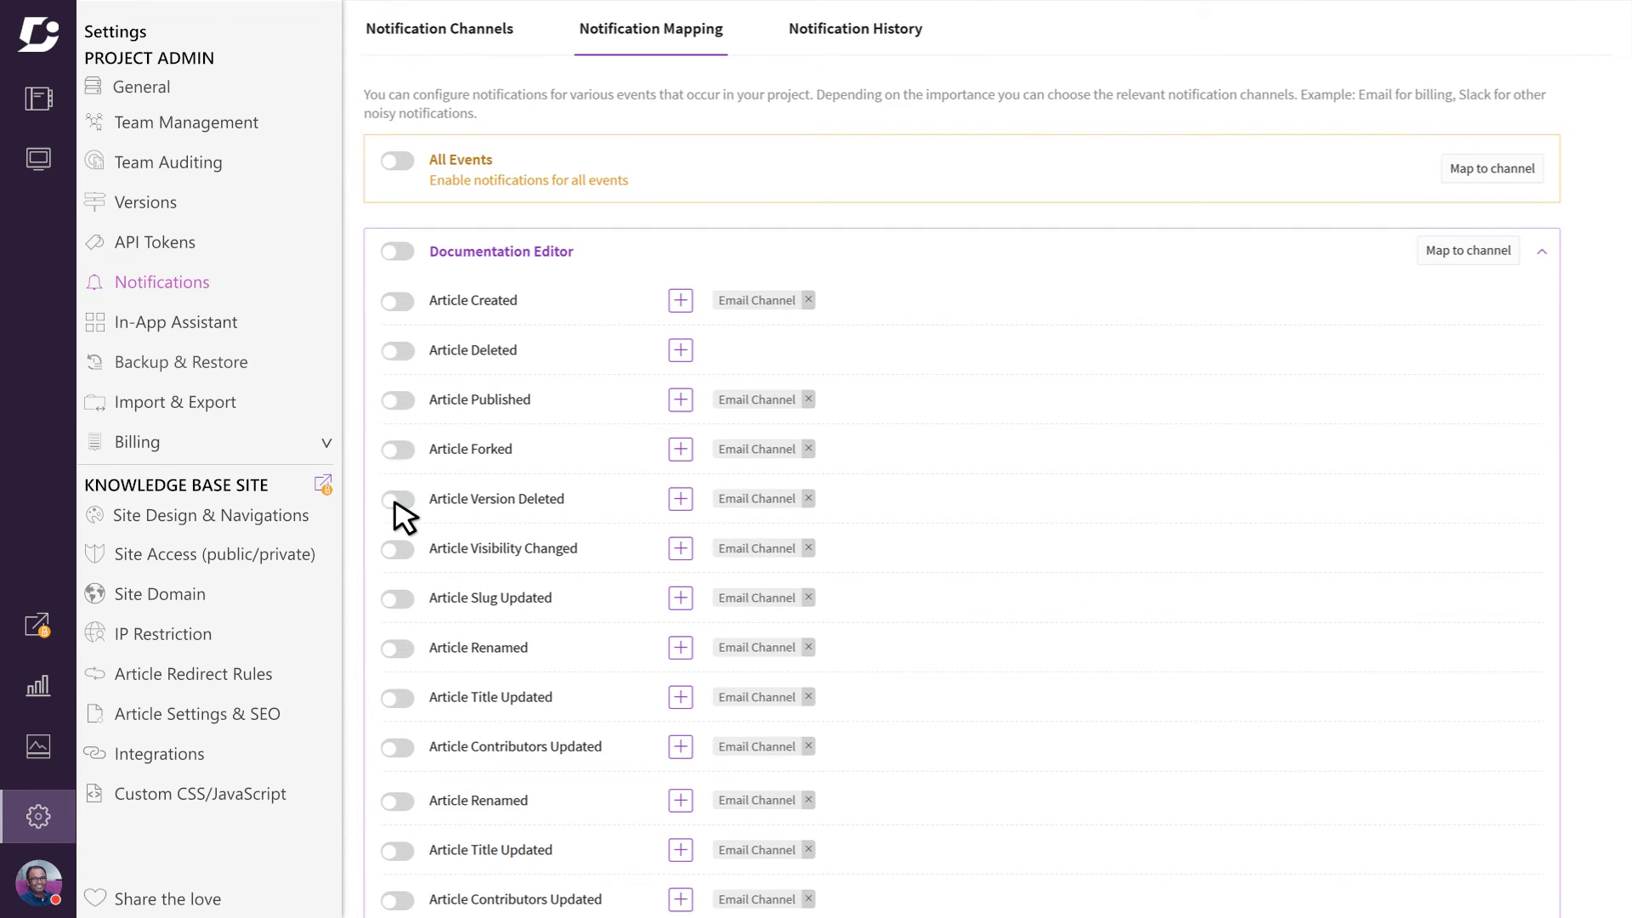
scroll(396, 508, down, 5)
click(396, 568)
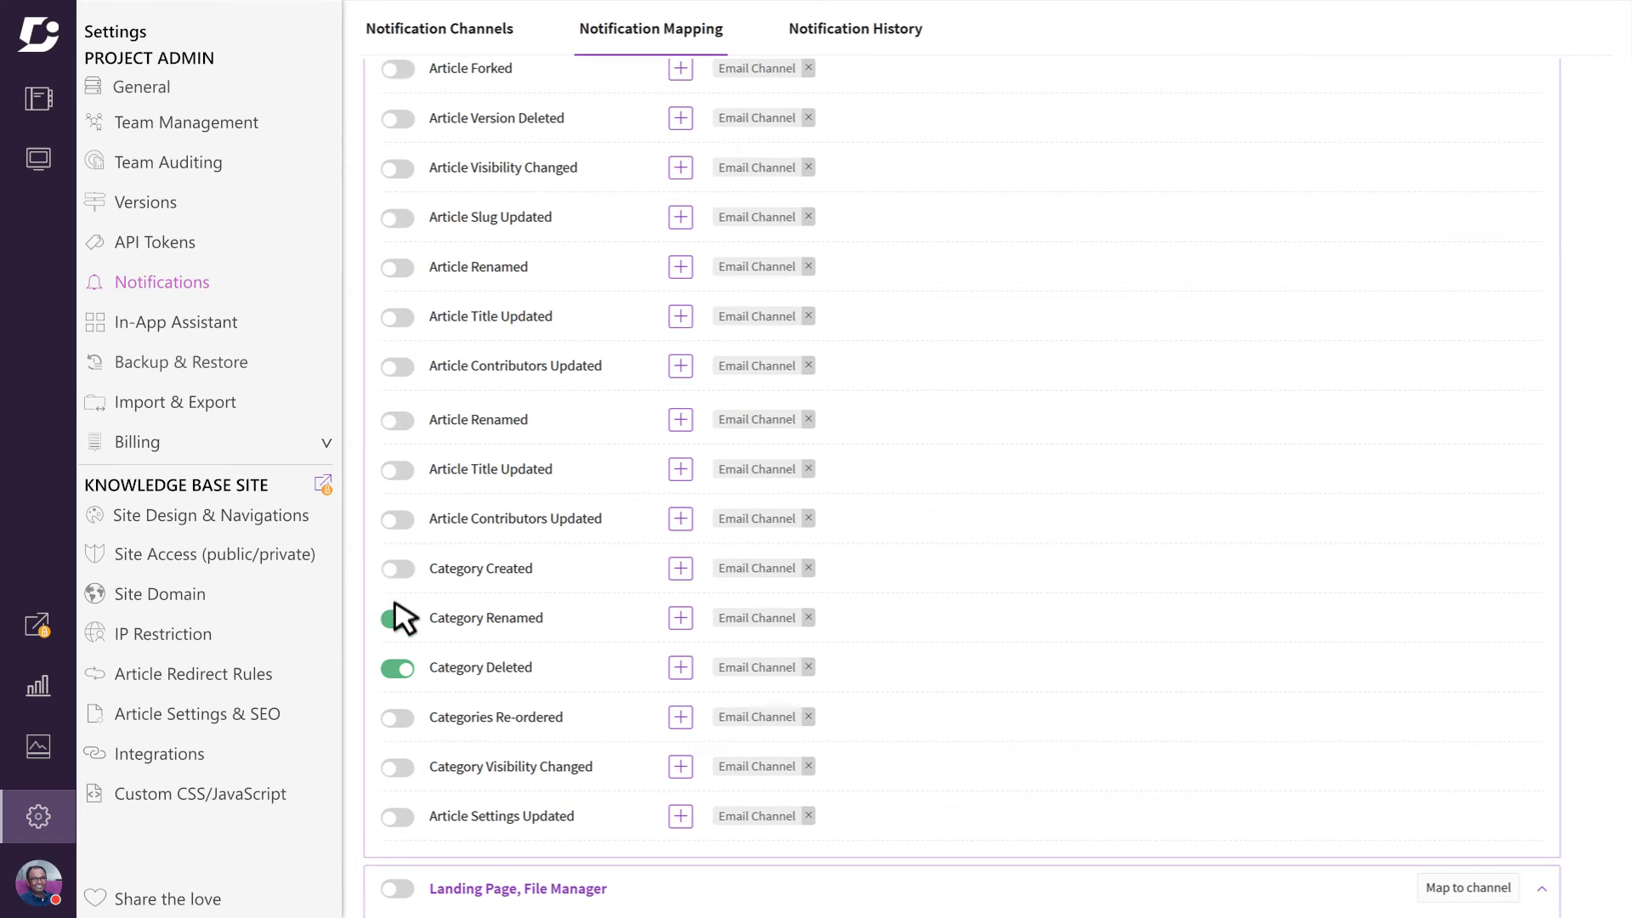
click(396, 618)
click(397, 668)
scroll(401, 612, up, 3)
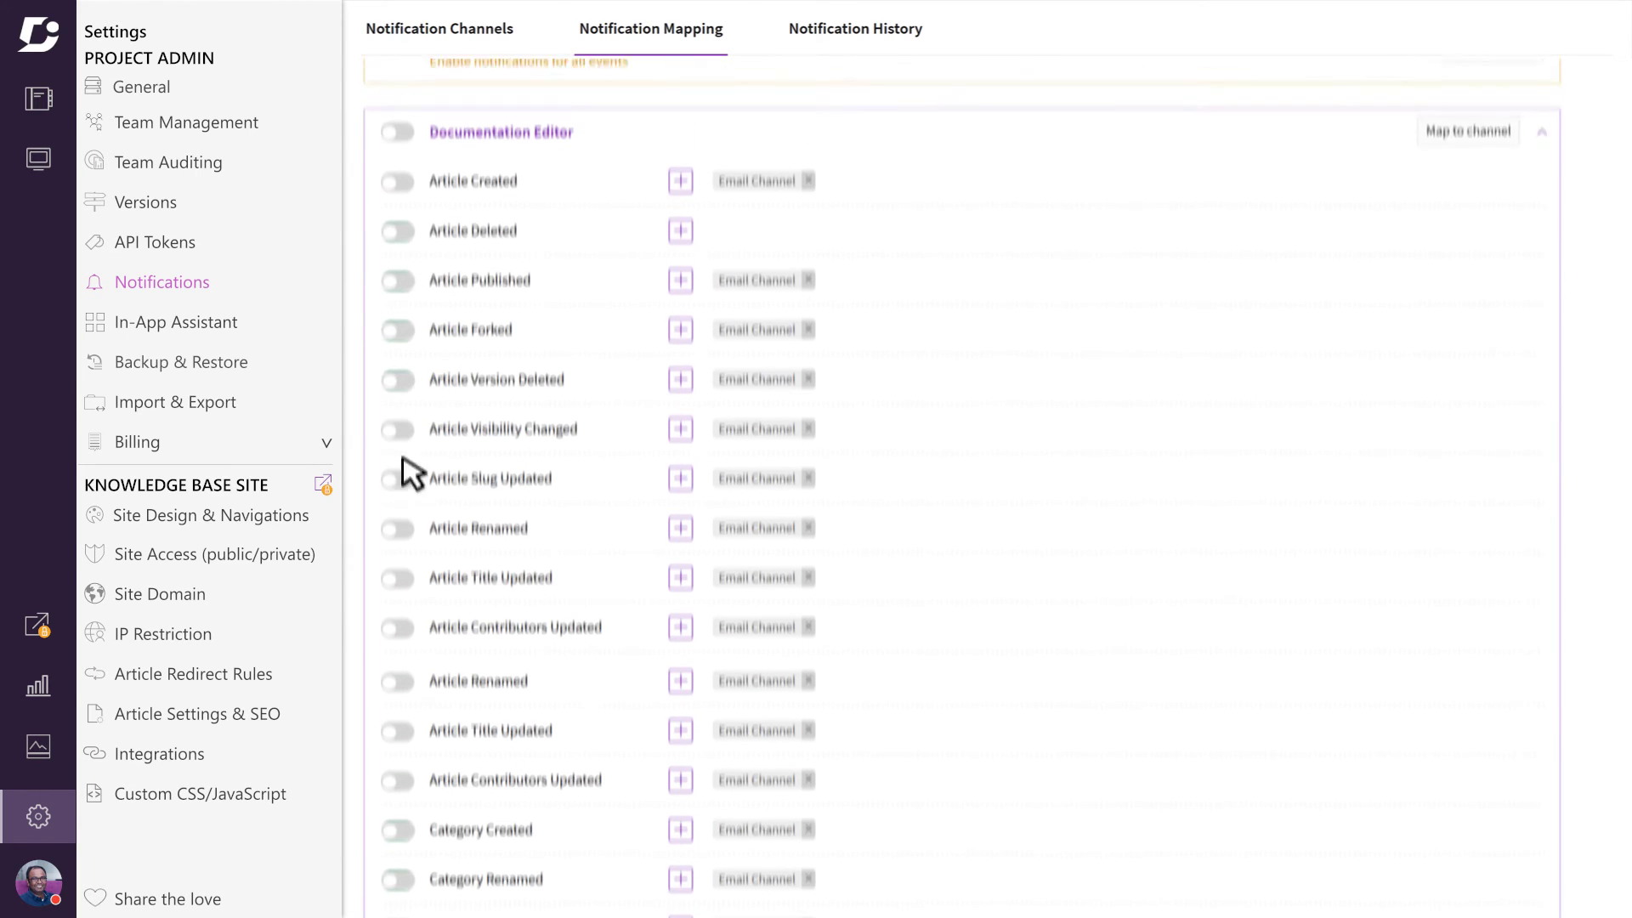
Step: Enable Article Deleted notifications and send them to the Email Channel
click(403, 352)
click(684, 354)
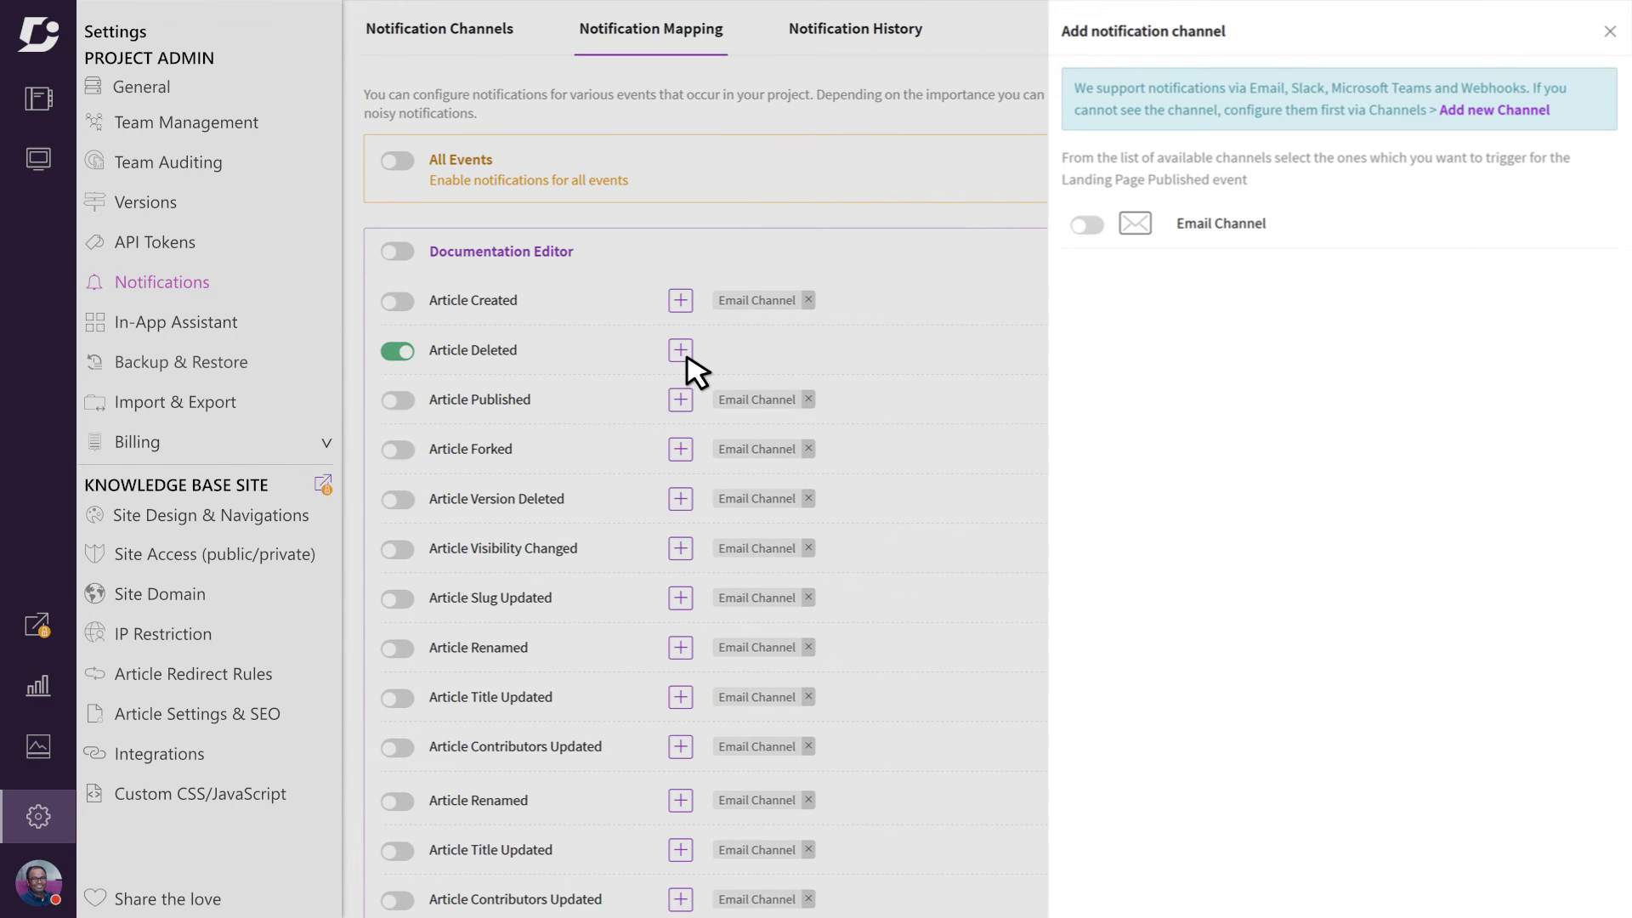
click(1090, 226)
click(1610, 32)
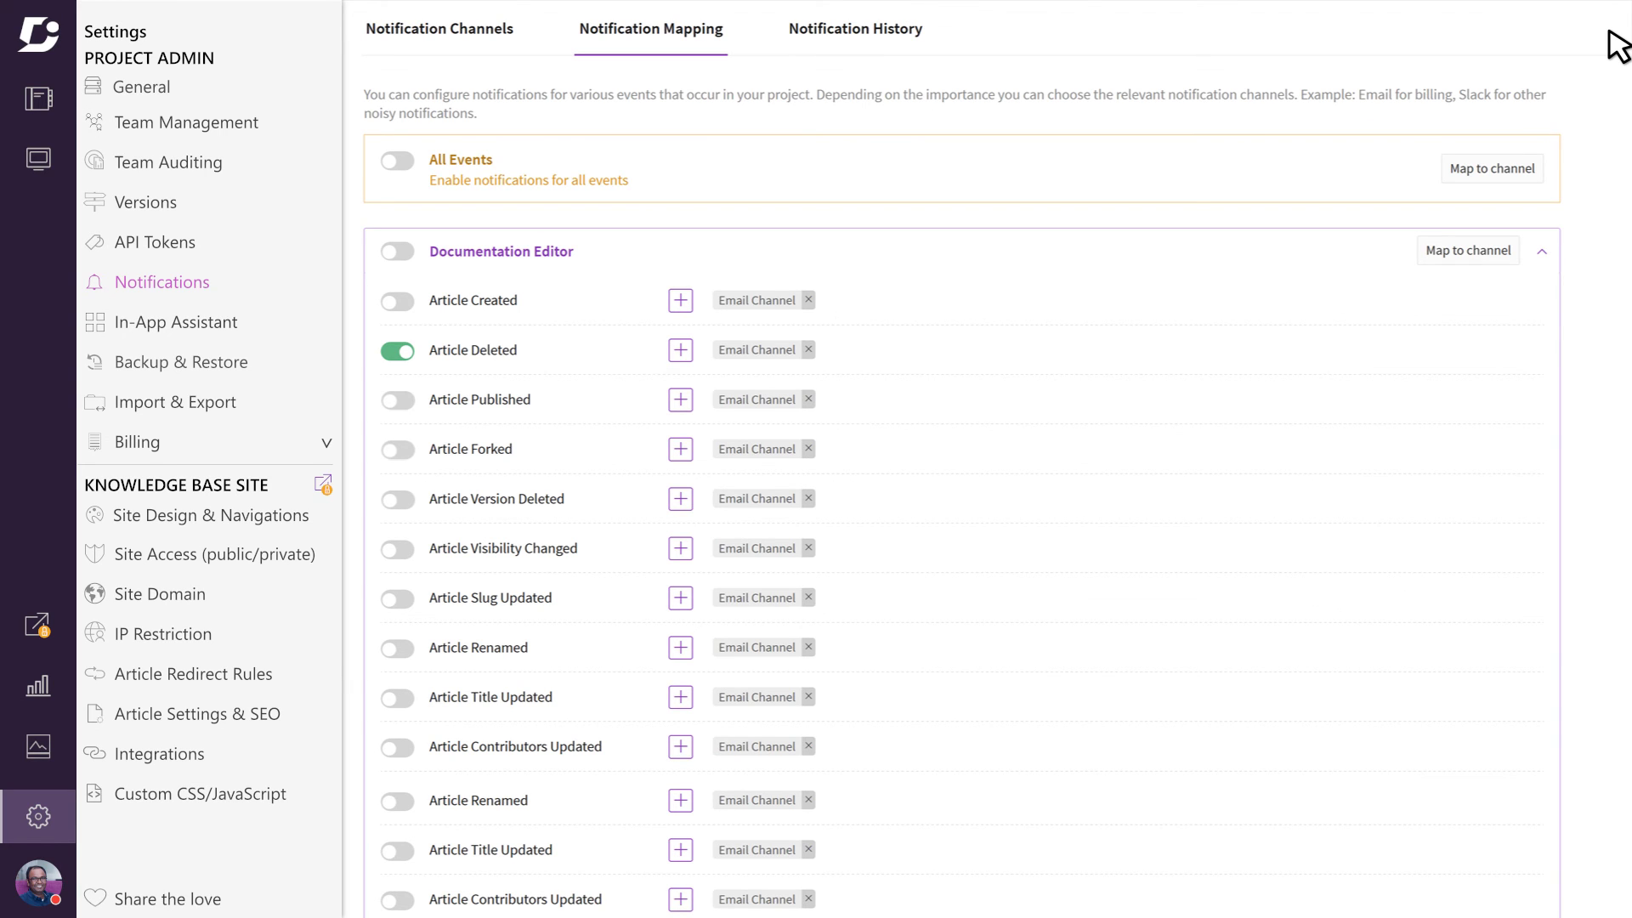
Step: View the details of the latest Email Channel send in Notification History
click(872, 47)
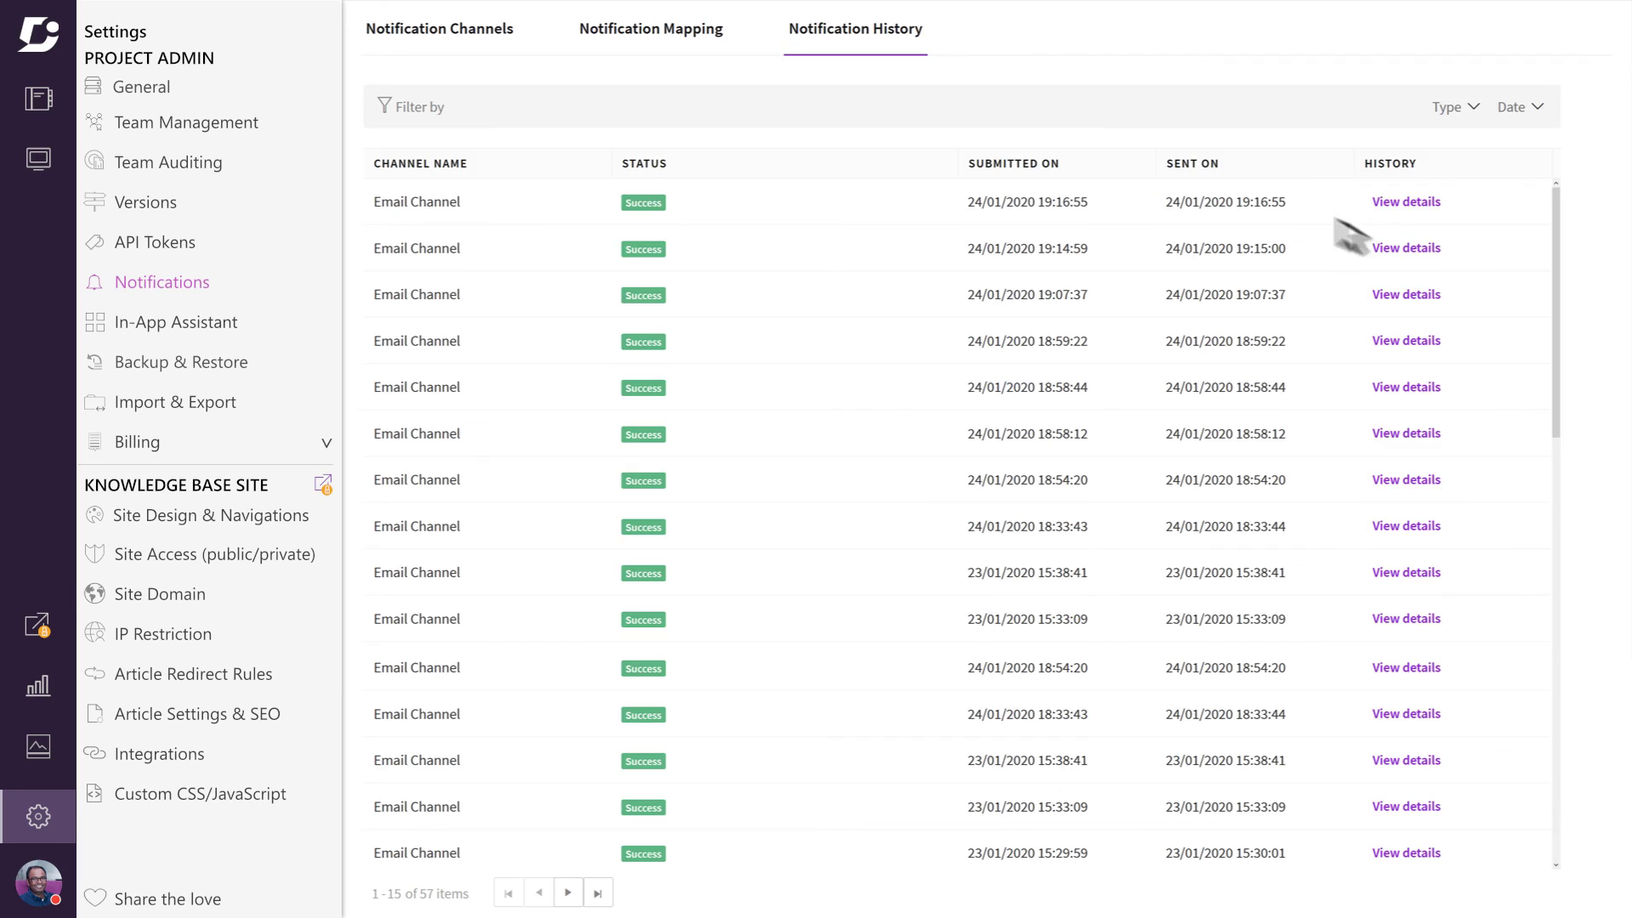
click(1394, 206)
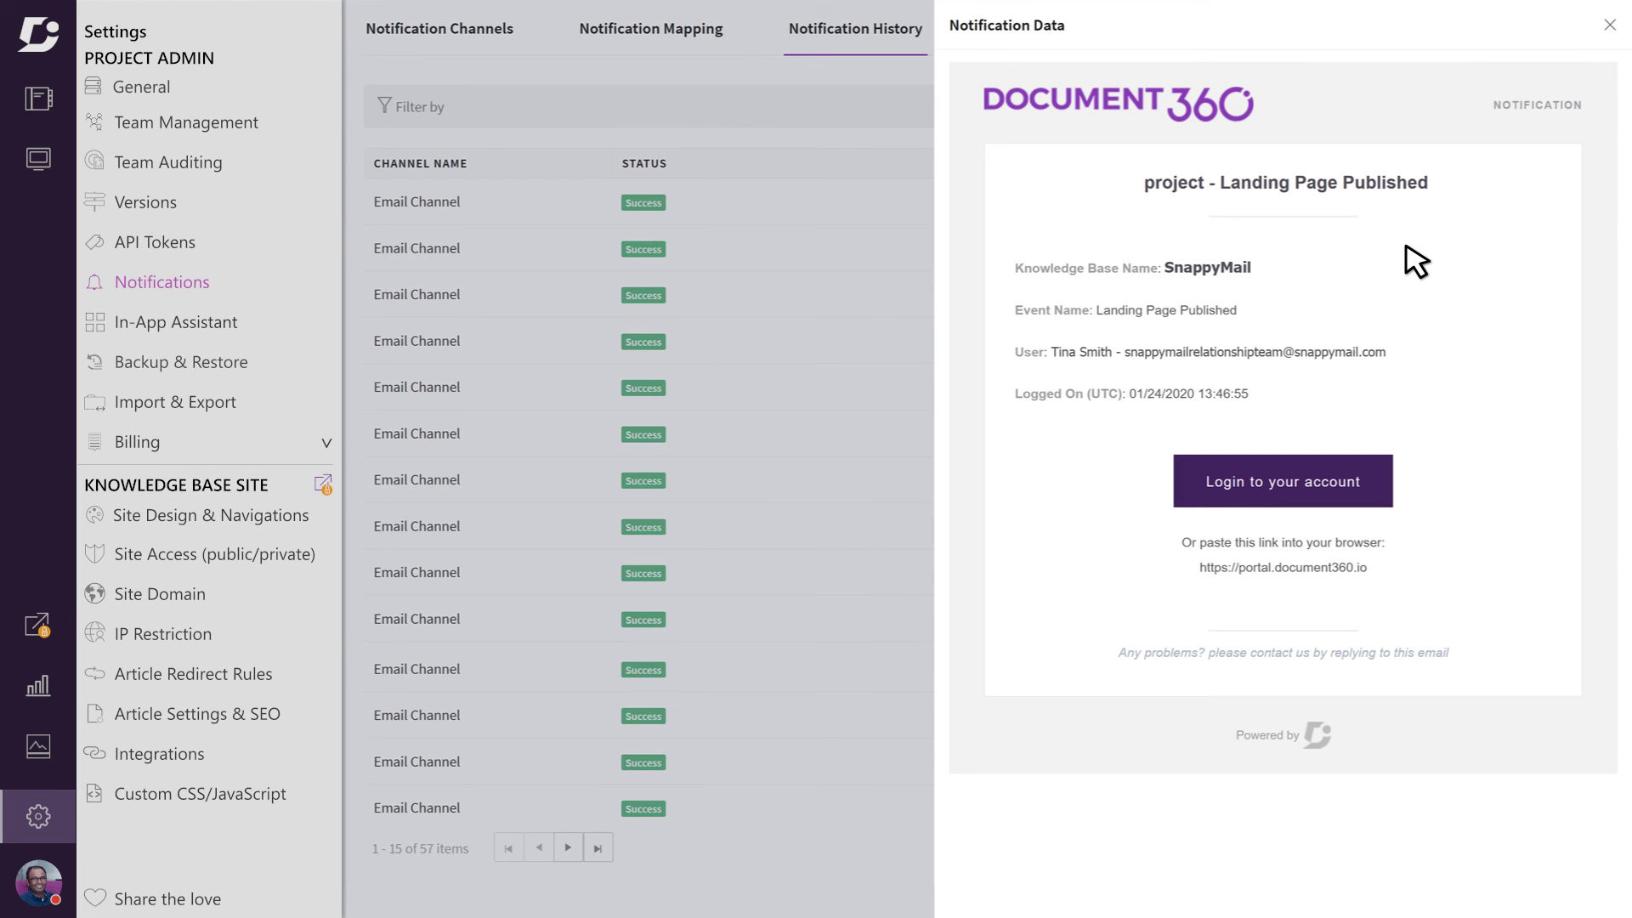